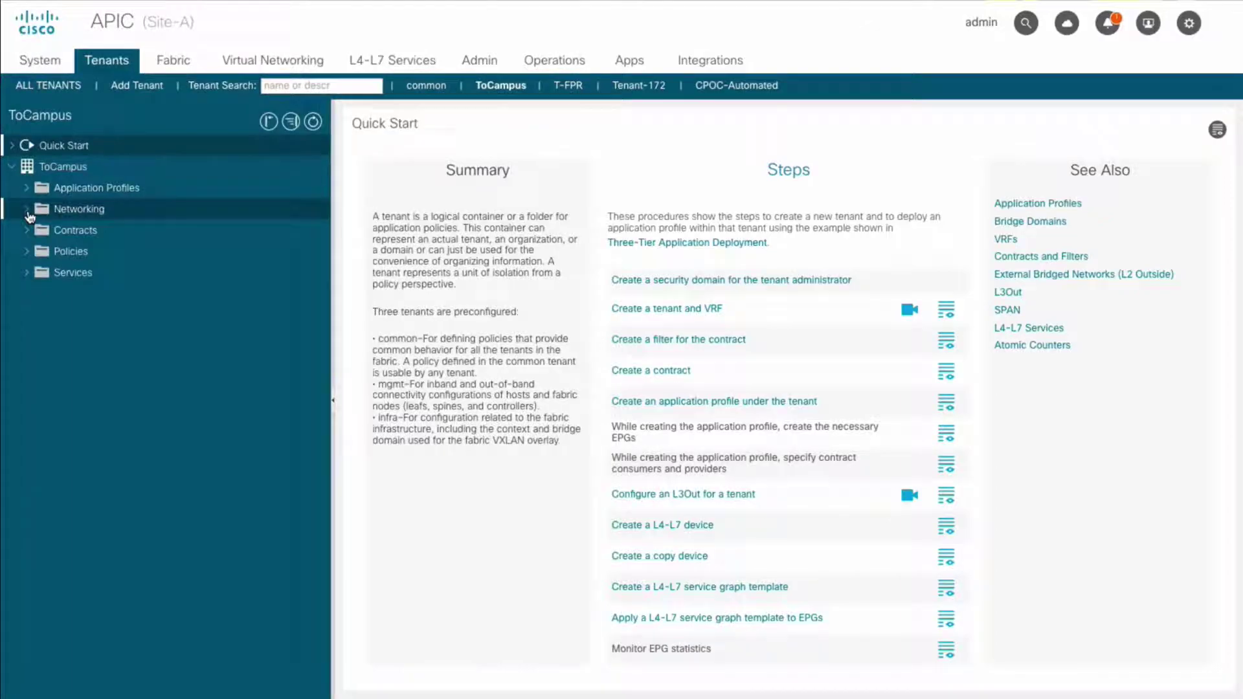
Start a new L3Out named L3-out3 in vrf-toCampus with L3 domain L3Out and an OSPF regular area
click(27, 209)
click(84, 293)
right_click(100, 296)
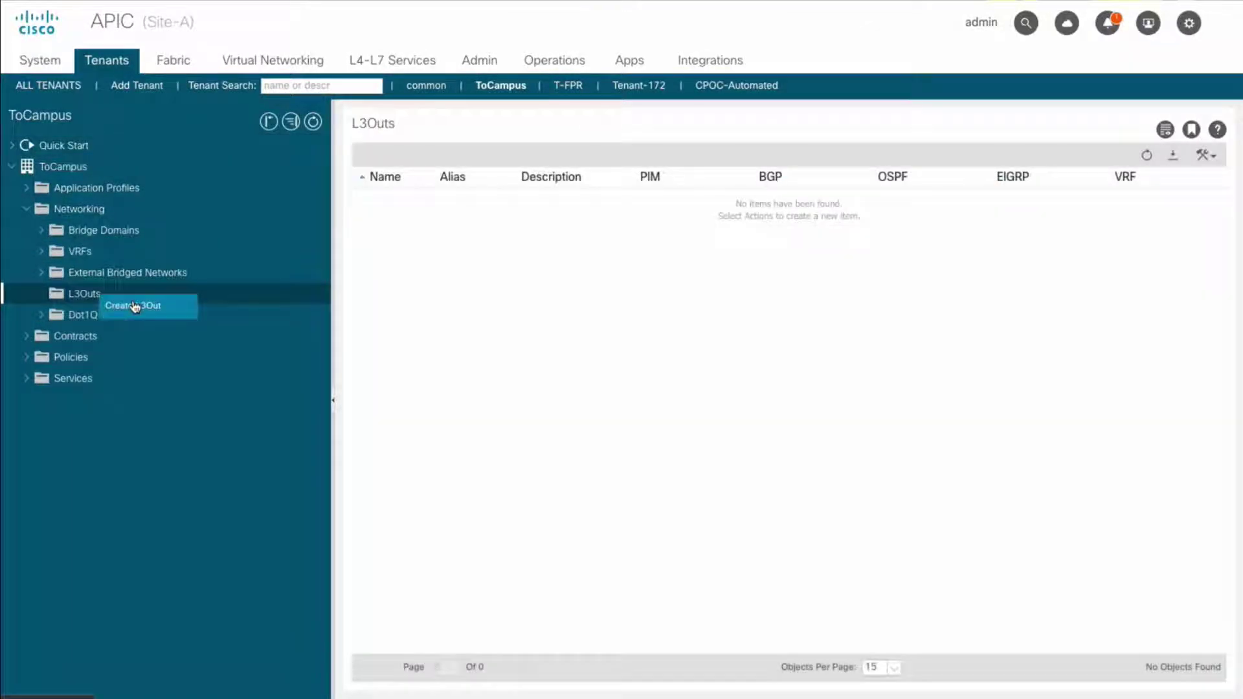
click(135, 305)
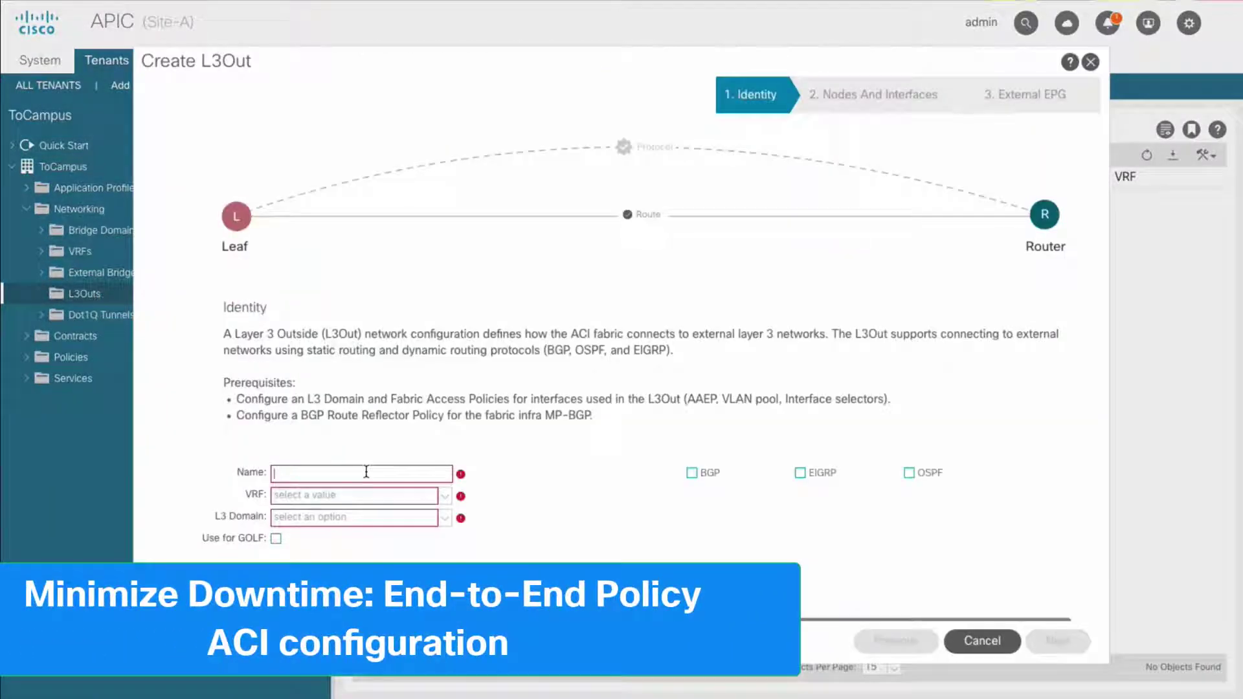
text(L3-uut3)
click(379, 495)
click(361, 514)
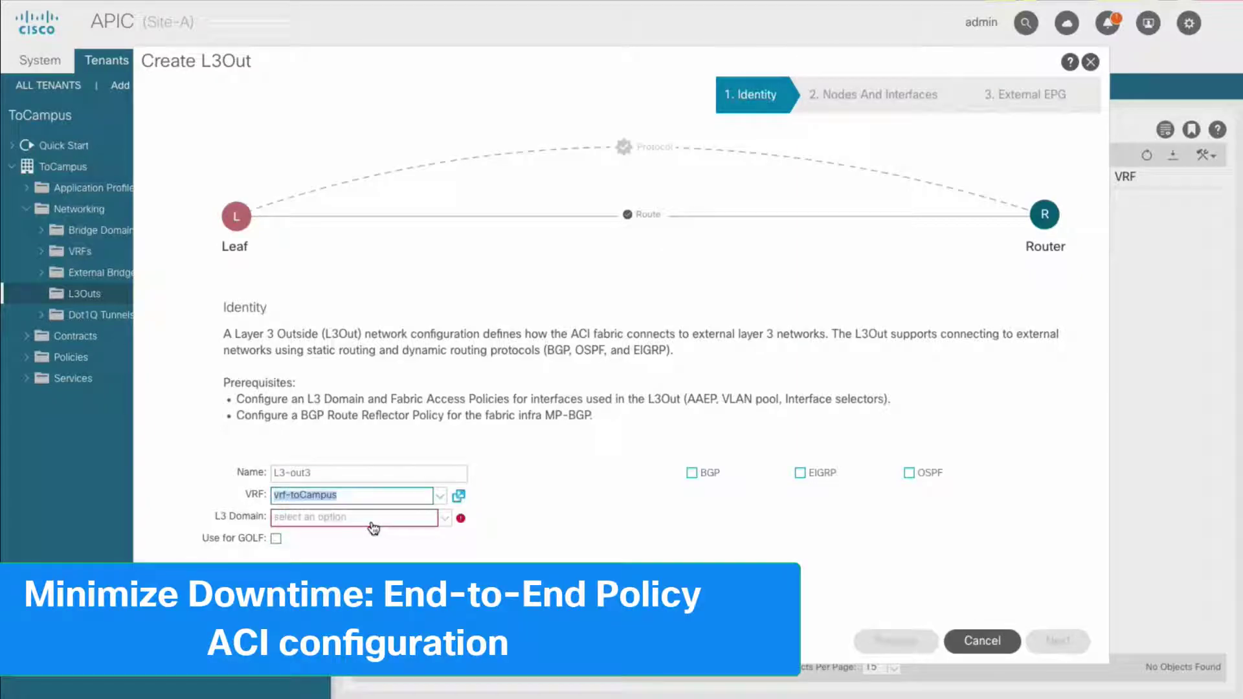
click(361, 524)
click(350, 537)
click(908, 473)
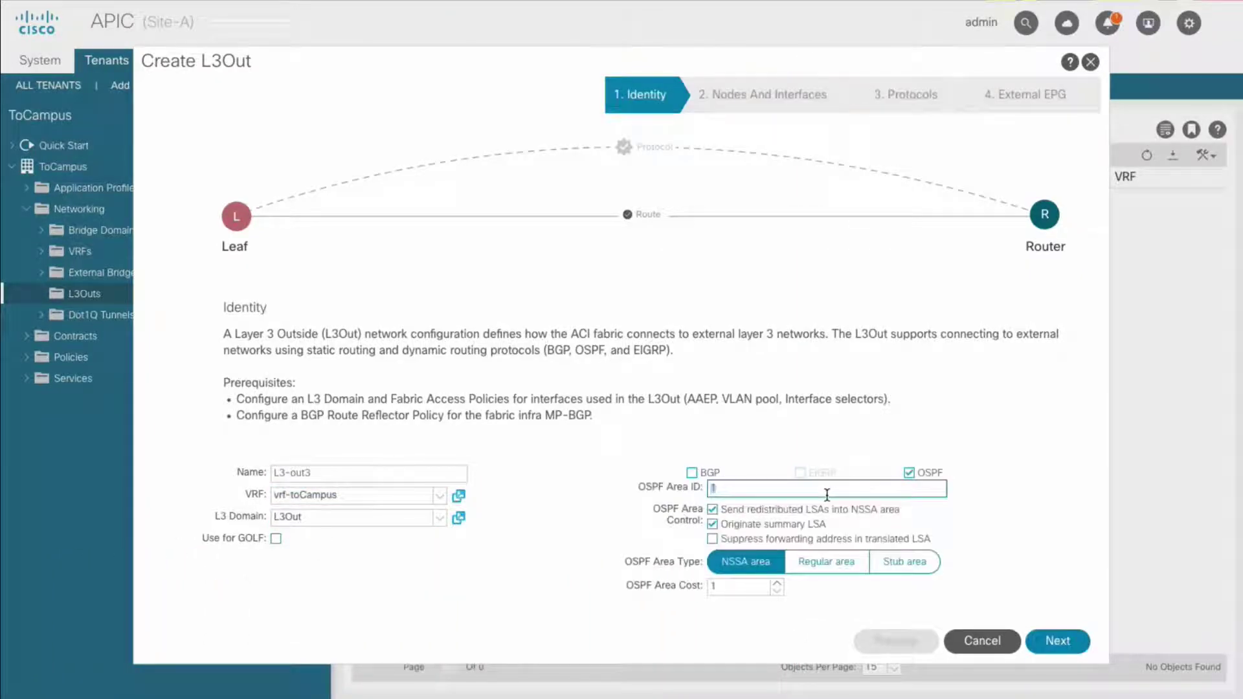
click(827, 561)
Use routed sub-interfaces on border leaf node 102 with router ID 222.222.22.22 and interface eth1/8
click(1058, 641)
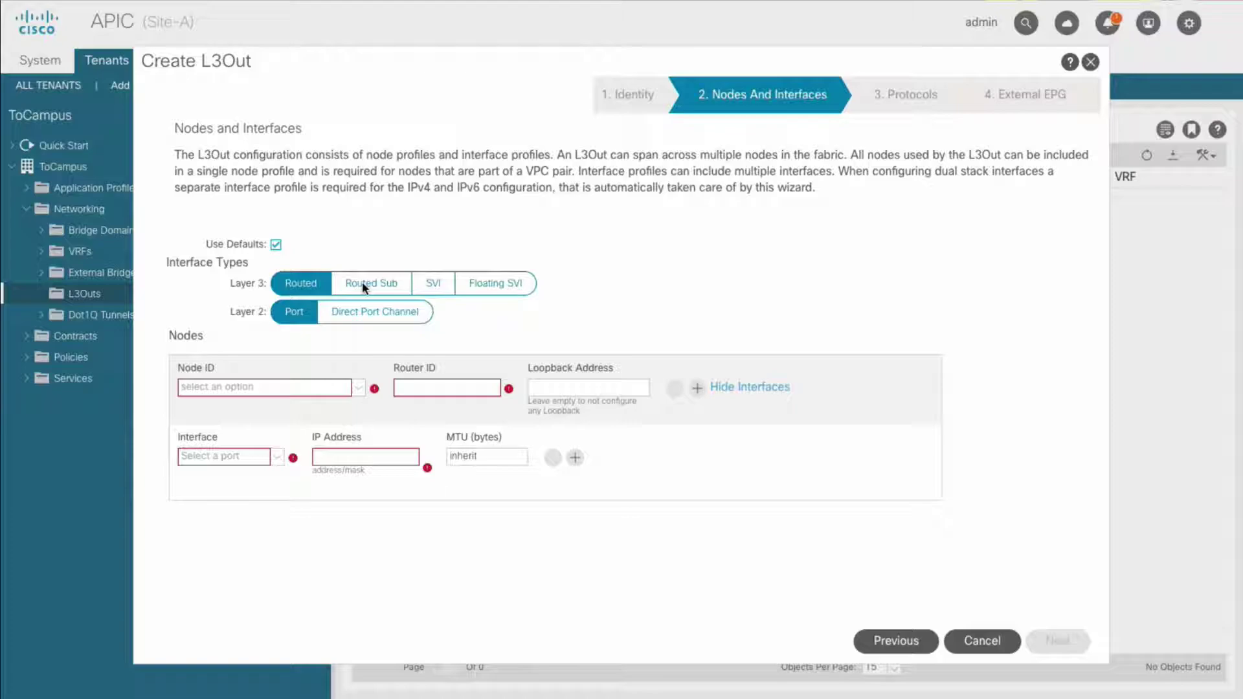
click(360, 388)
click(208, 444)
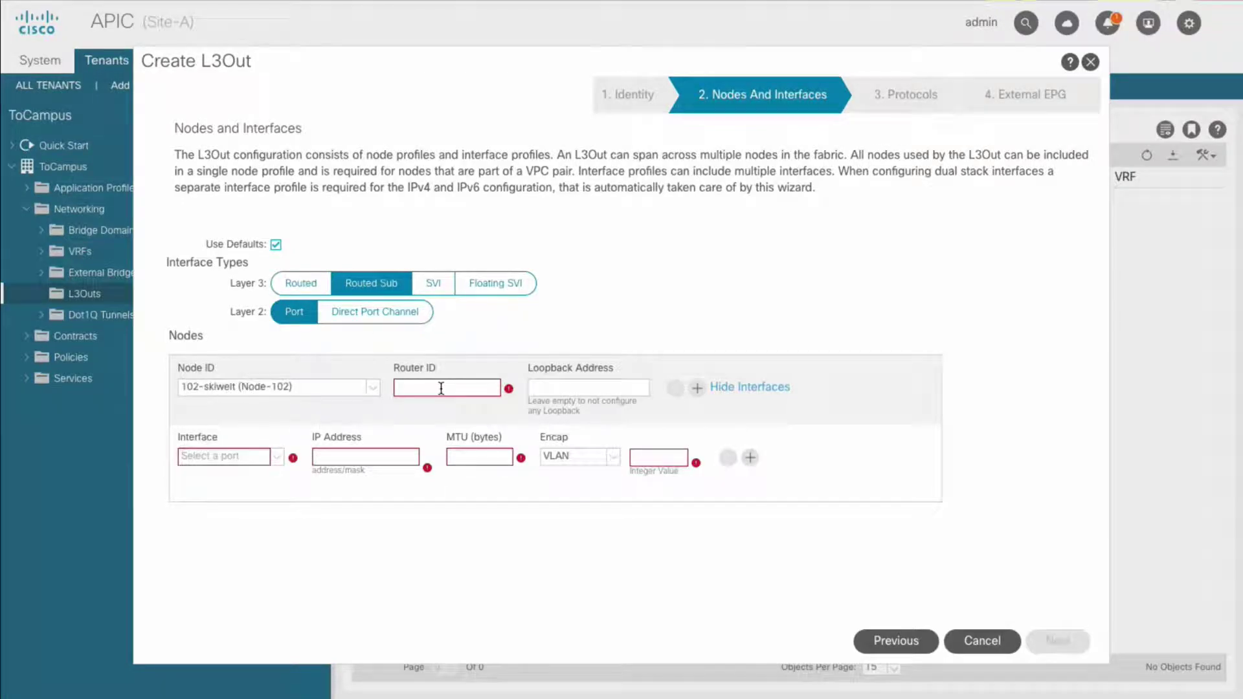
click(421, 387)
text(222.222.22.22)
click(223, 456)
scroll(214, 583, down, 3)
click(214, 569)
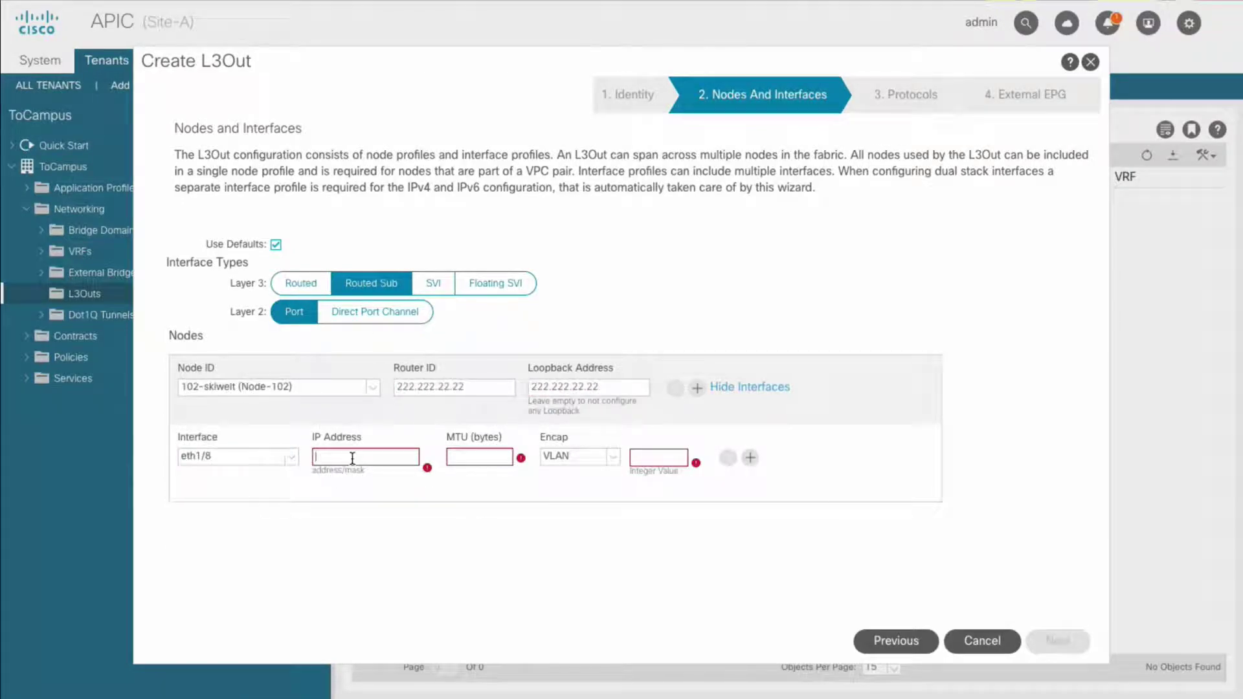
Give eth1/8 IP 111.111.111.2/30, MTU 1500 and VLAN 10, finish, then check the empty External EPGs folder
click(365, 456)
text(111.111.111.2/30)
key(Tab)
text(1500)
key(Tab)
key(Tab)
text(10)
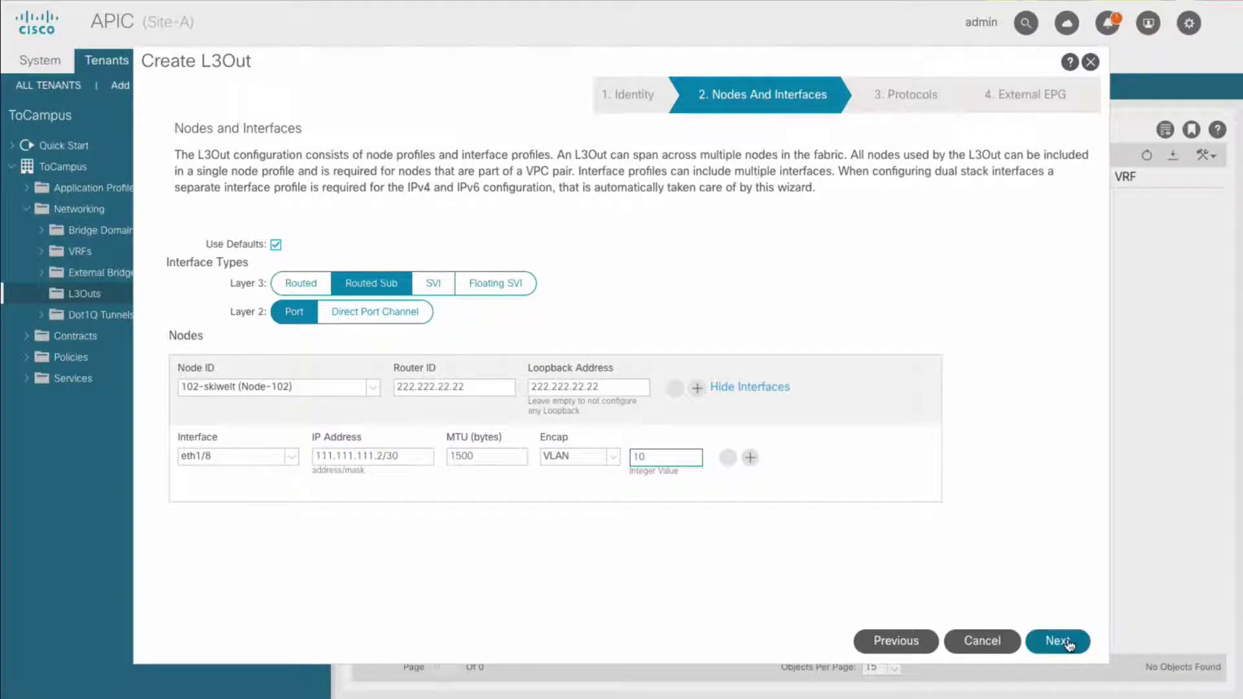
click(1068, 644)
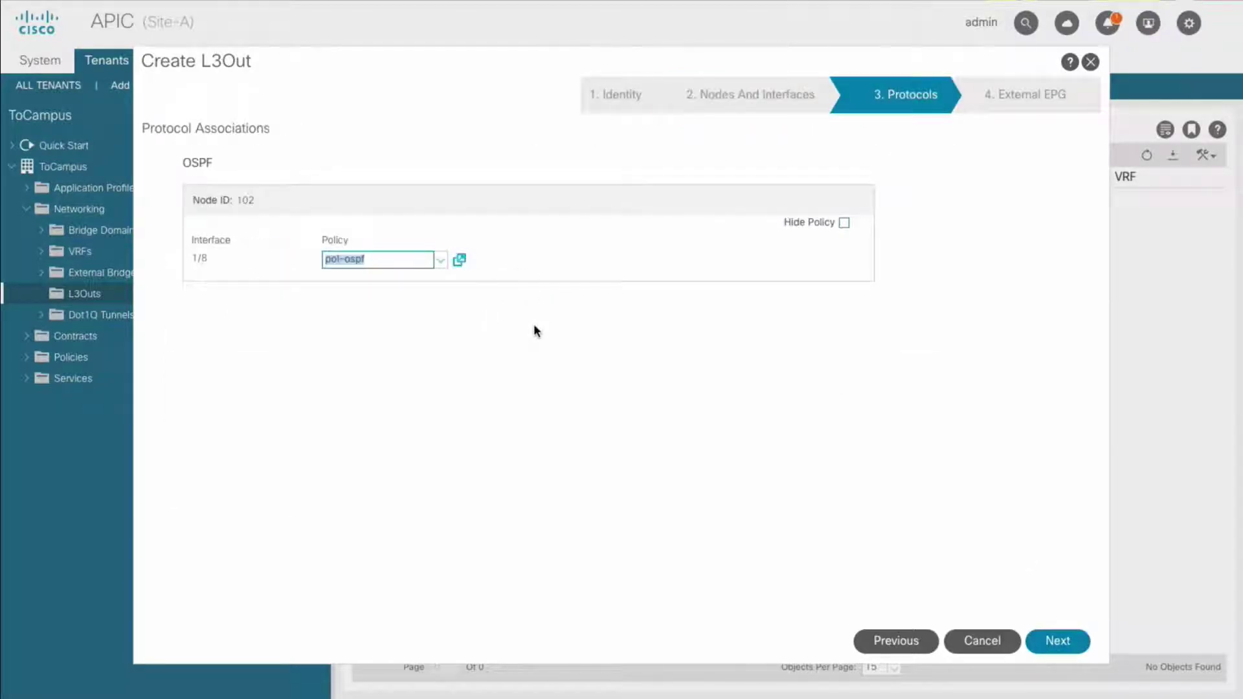
click(1058, 640)
click(1075, 641)
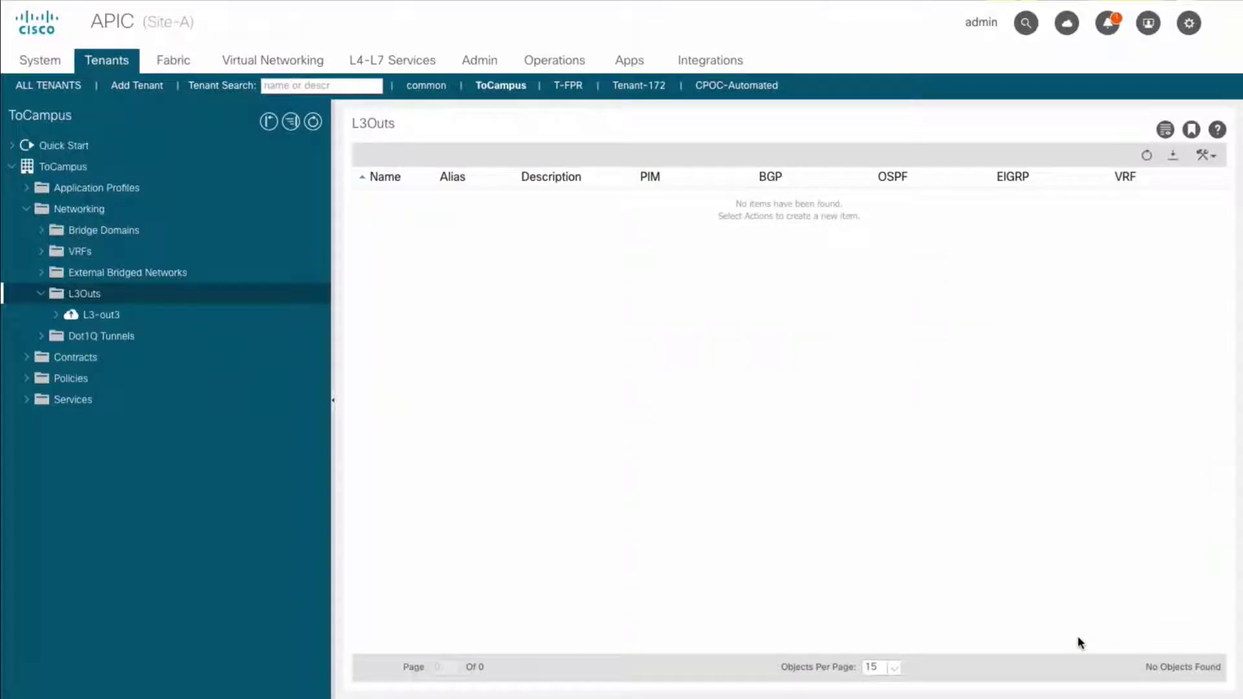
click(55, 315)
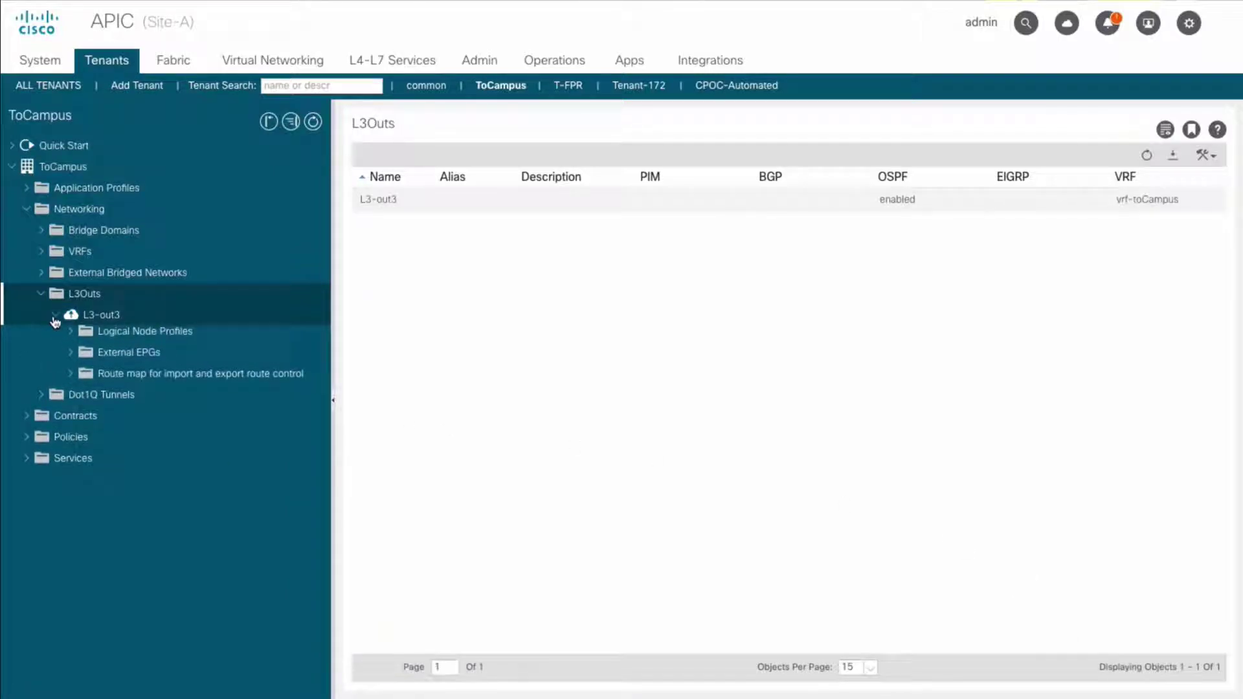
click(79, 356)
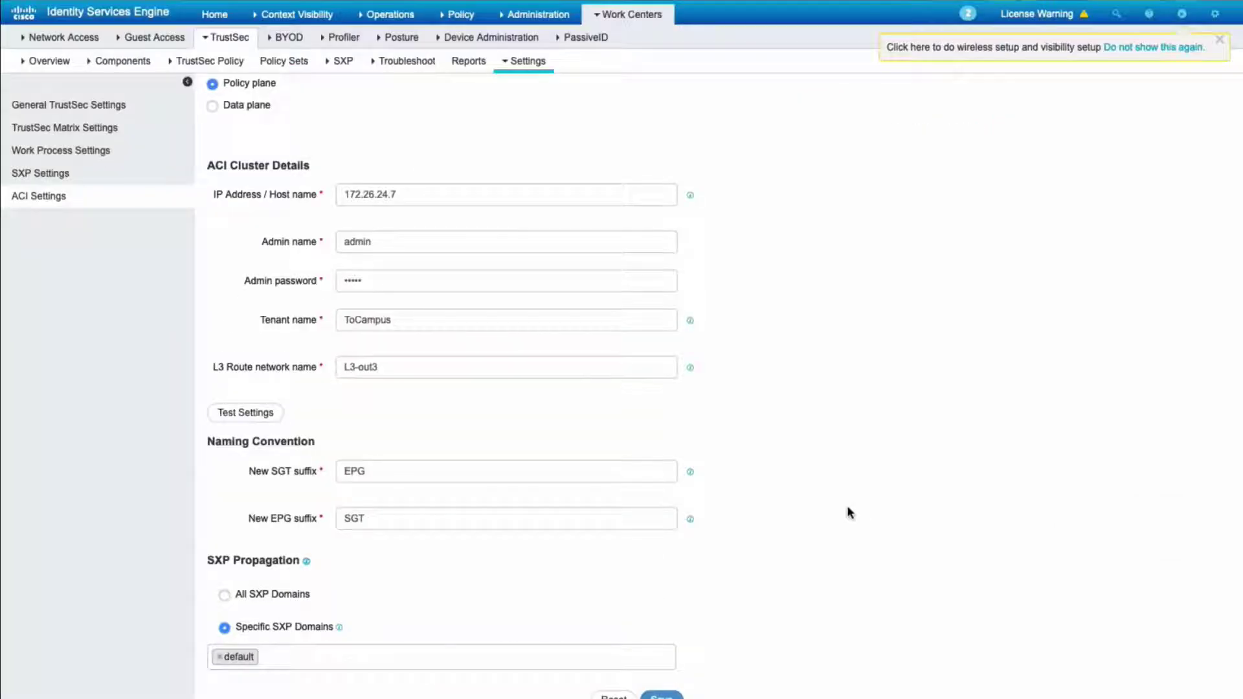
Tick TrustSec-ACI Policy Element Exchange in the ACI Settings and save them
scroll(285, 228, up, 2)
click(252, 155)
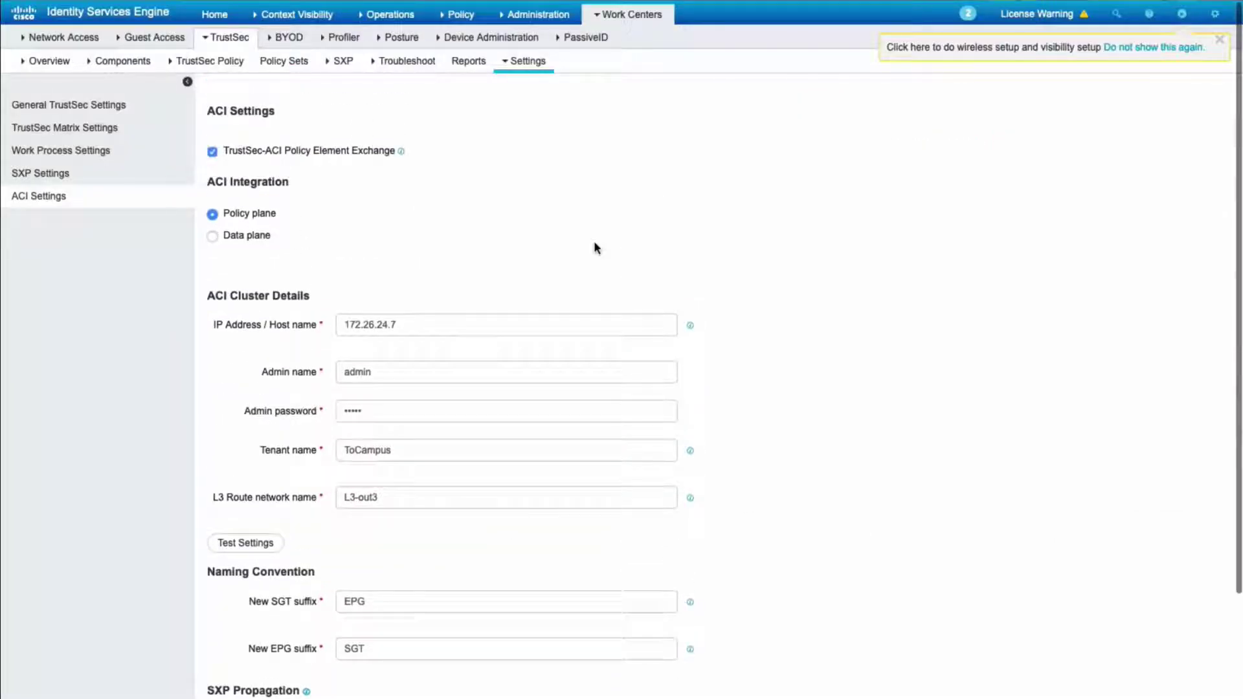
scroll(596, 241, down, 3)
click(660, 691)
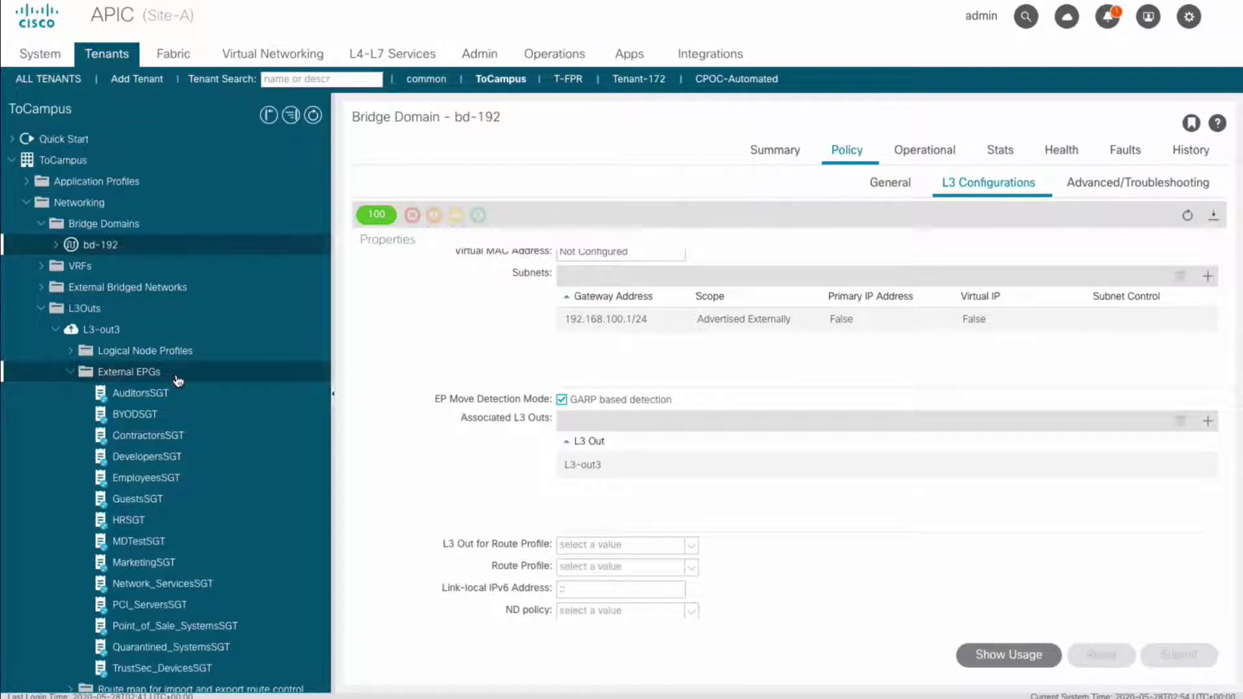
Add the EmployeesSGT external network to the general-net application profile topology
click(26, 181)
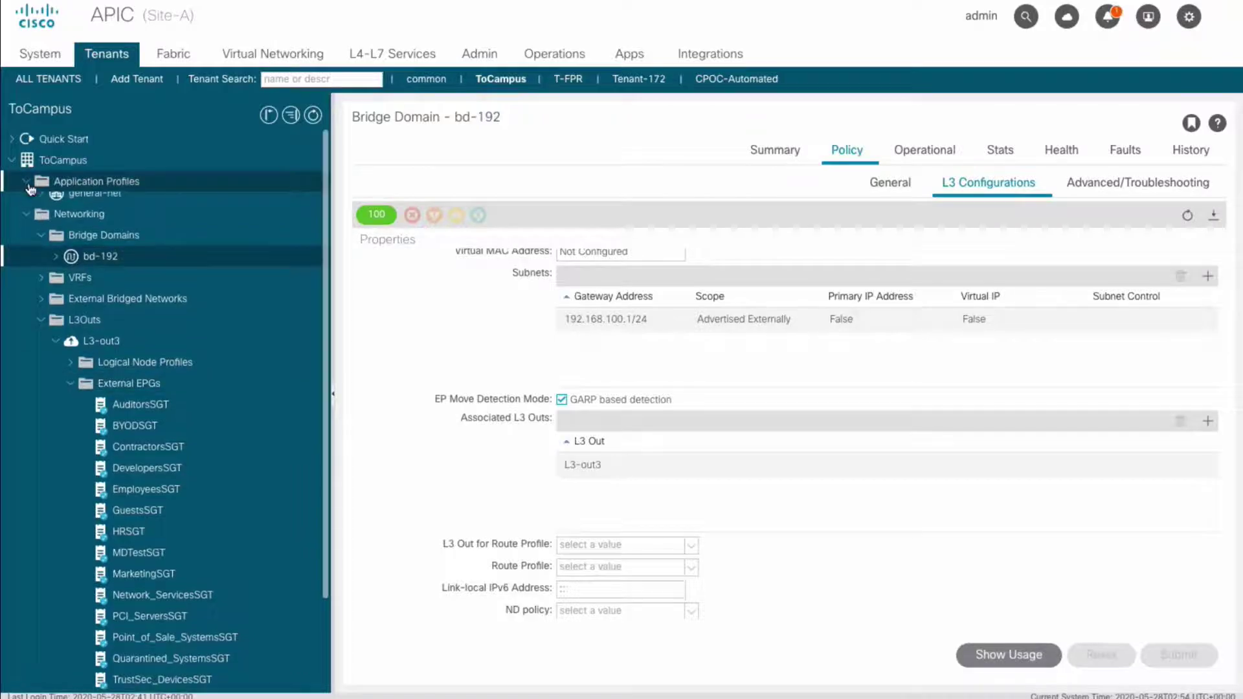
click(95, 202)
drag(850, 447, 848, 448)
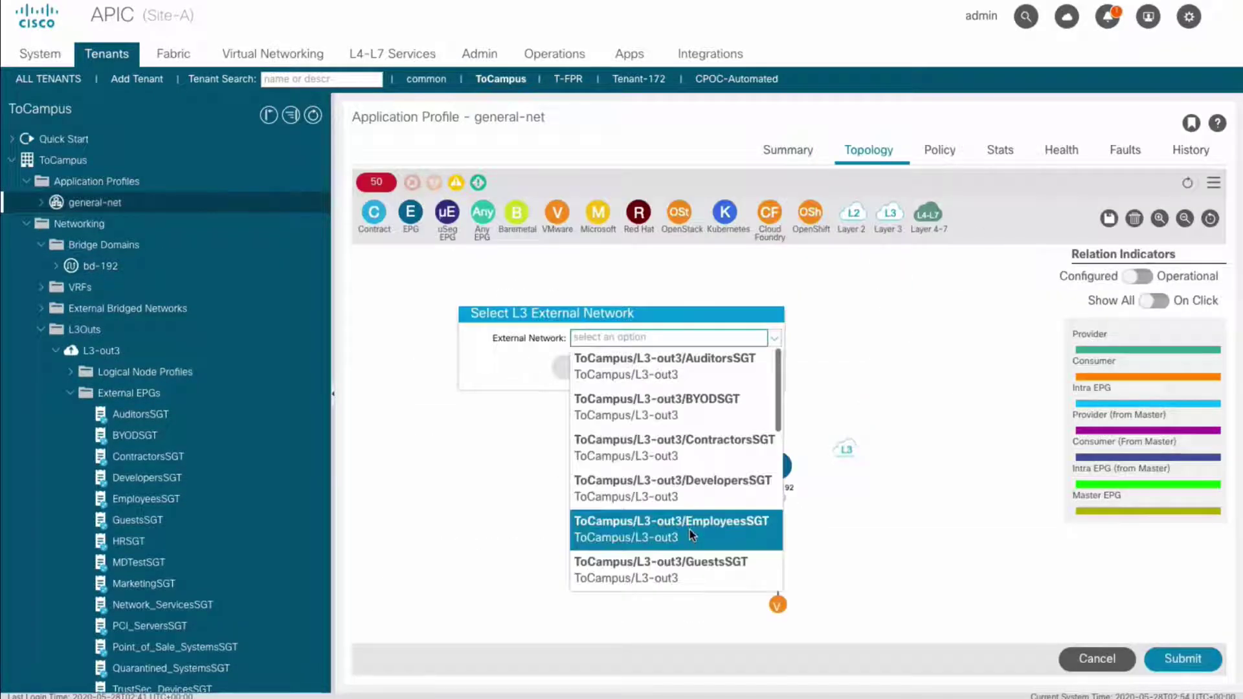
click(693, 523)
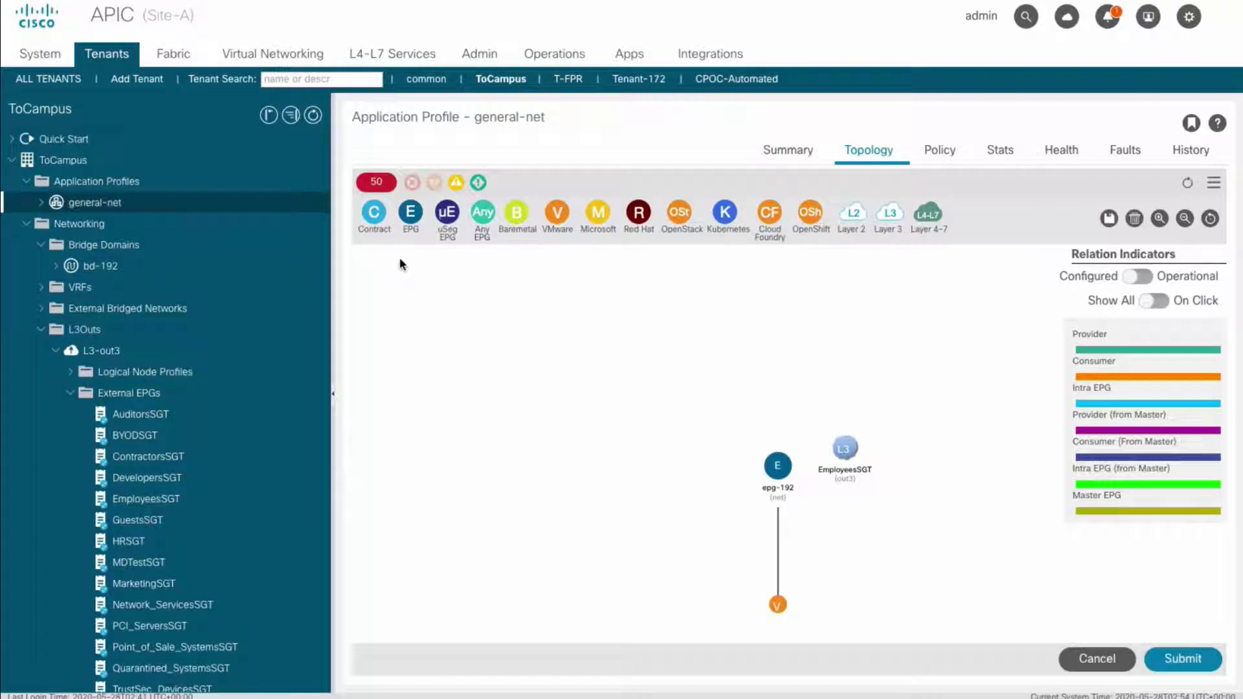
Create the campustalk contract between epg-192 and EmployeesSGT
drag(374, 213, 802, 479)
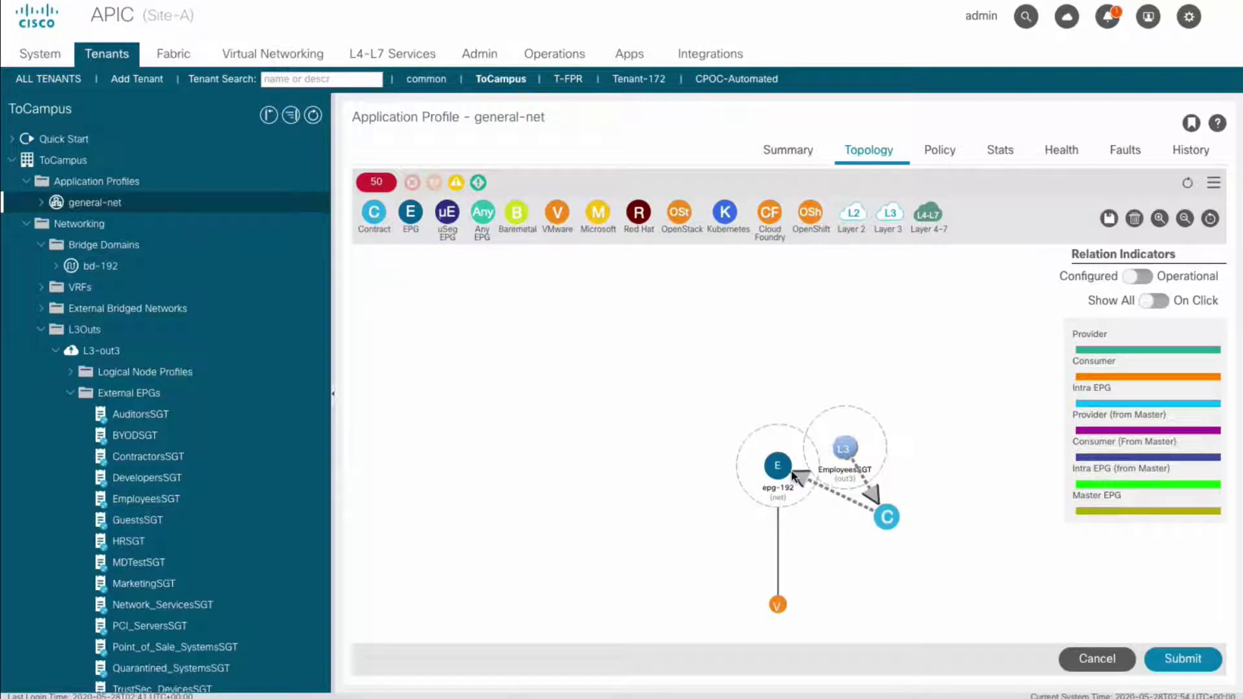
text(camp)
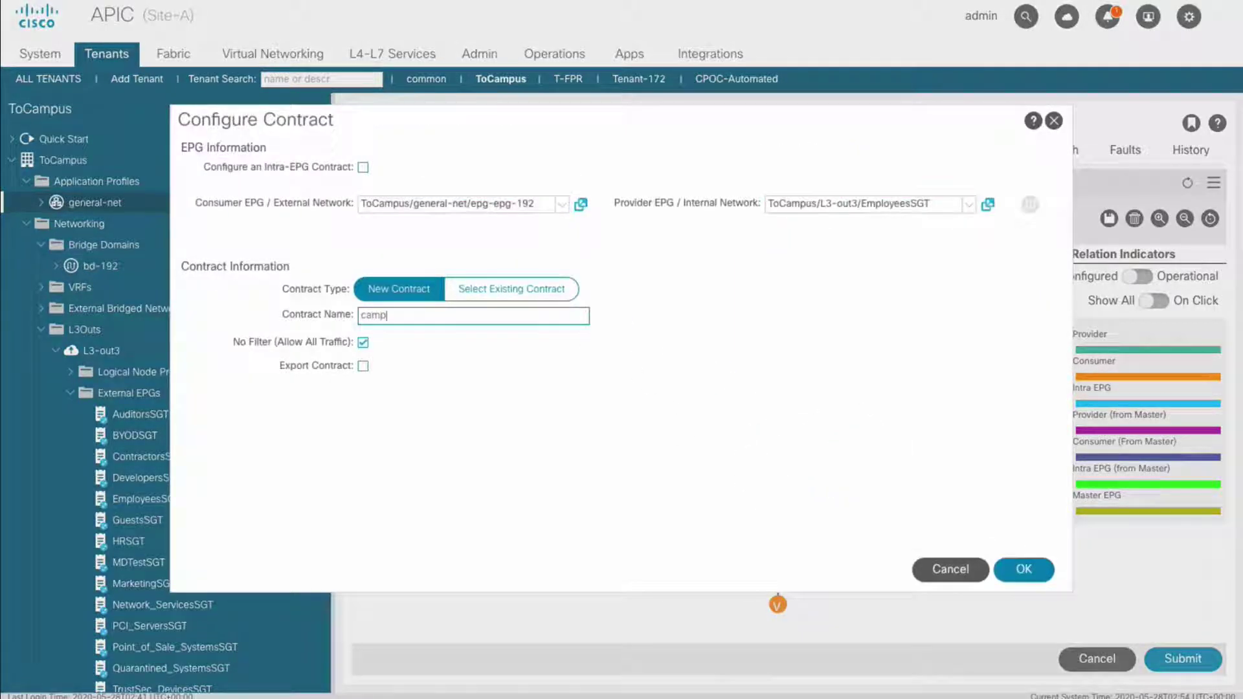
text(ustalk)
click(1023, 569)
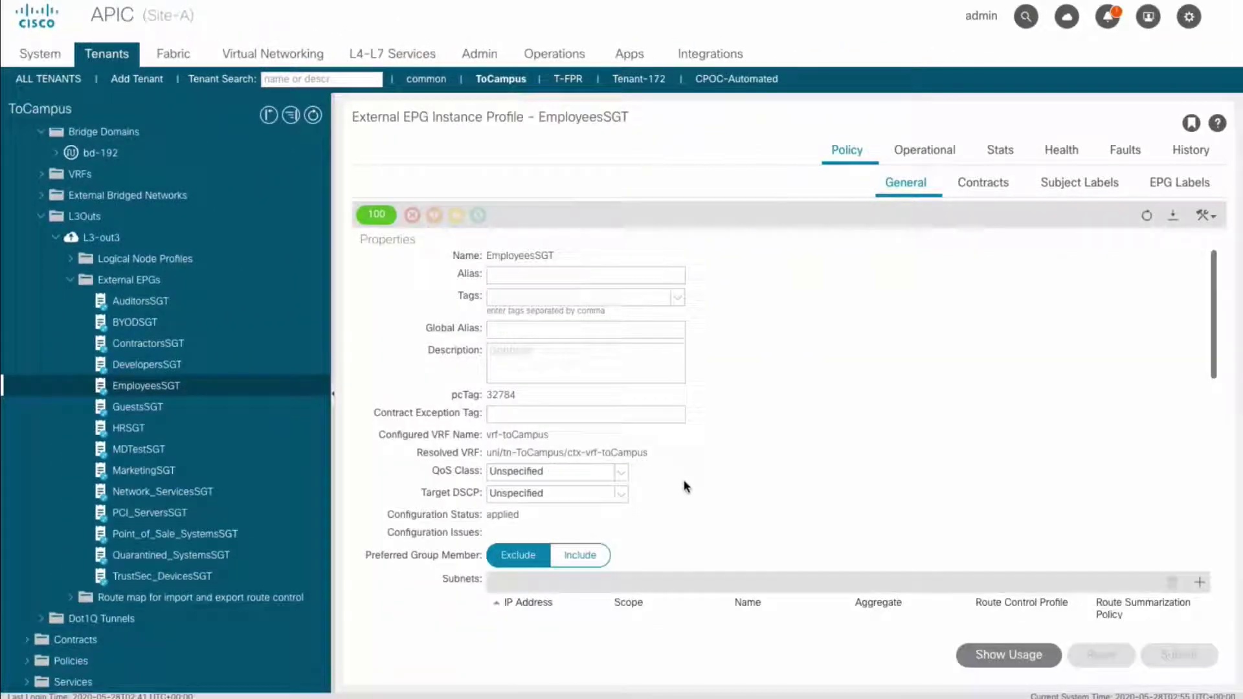
Scroll EmployeesSGT's General policy form down to the Subnets table showing 192.168.104.11/32
scroll(673, 498, down, 2)
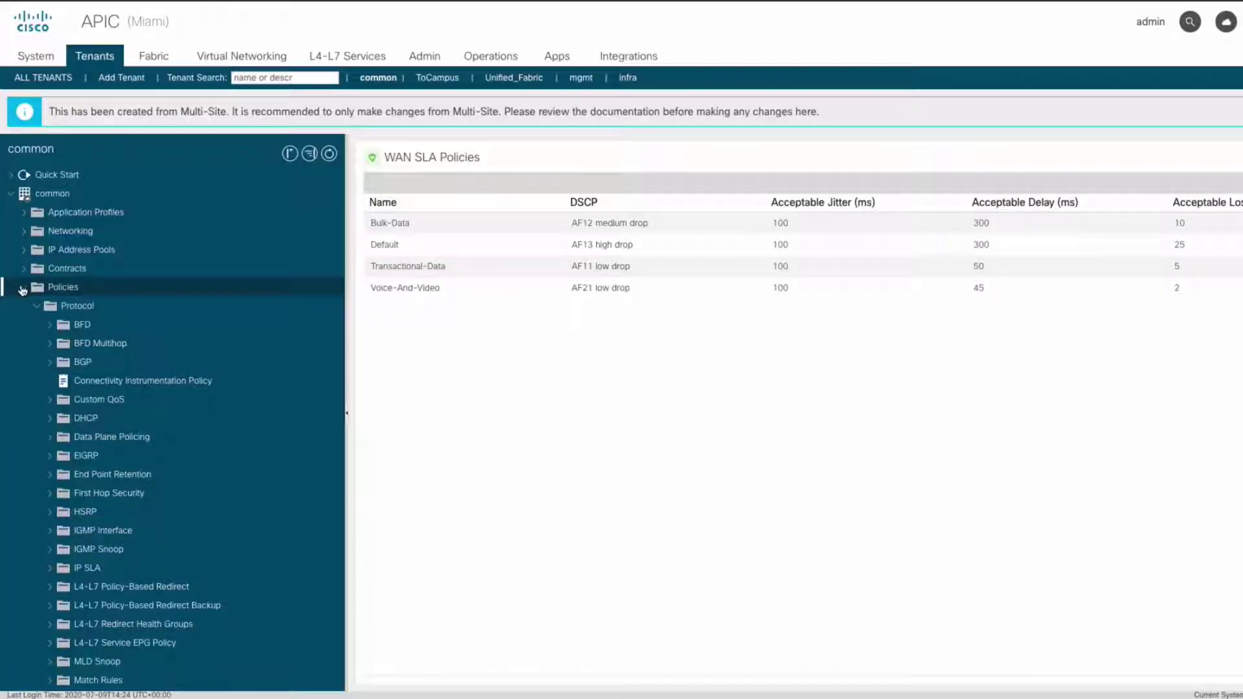
Expand the WAN SLA folder under the common tenant's Protocol policies to list its four policies
scroll(81, 350, down, 5)
scroll(108, 350, down, 3)
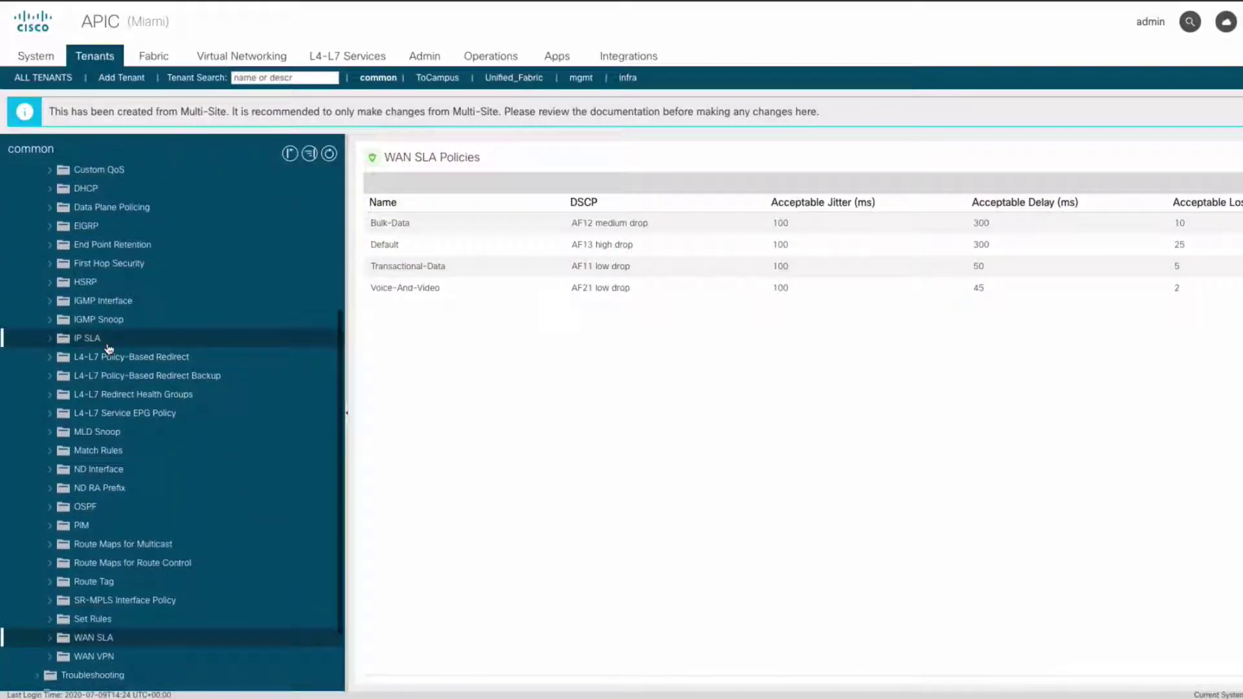
click(50, 622)
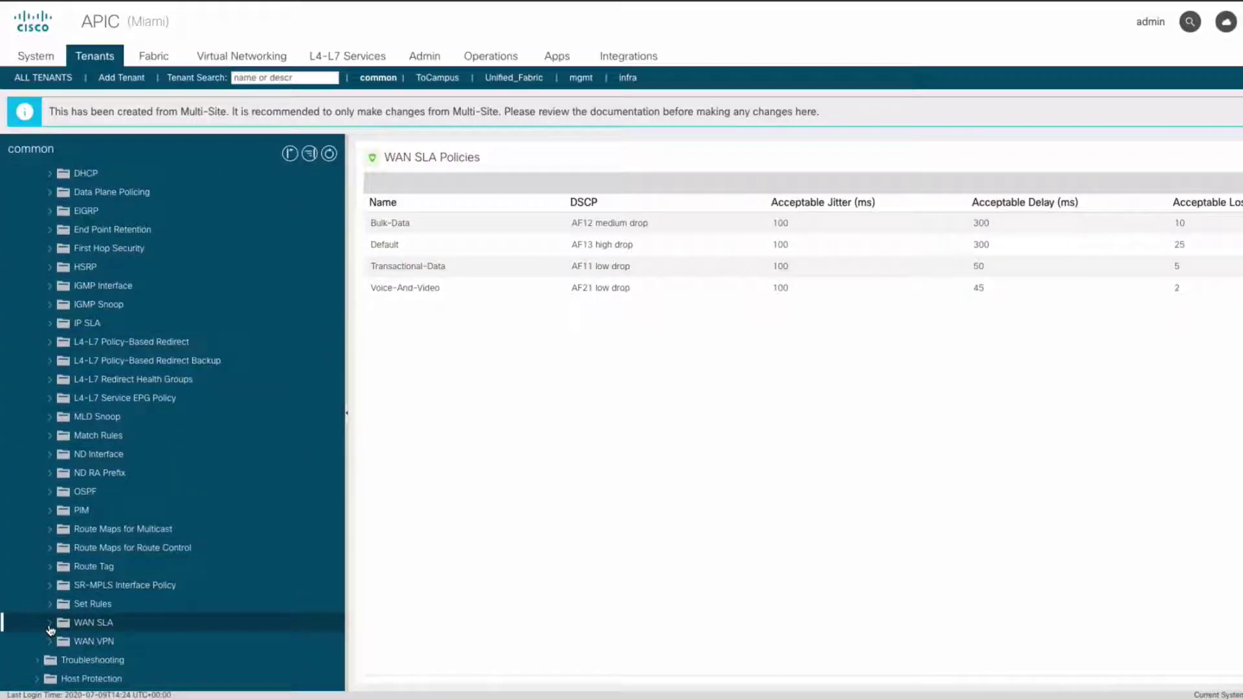
scroll(51, 629, down, 3)
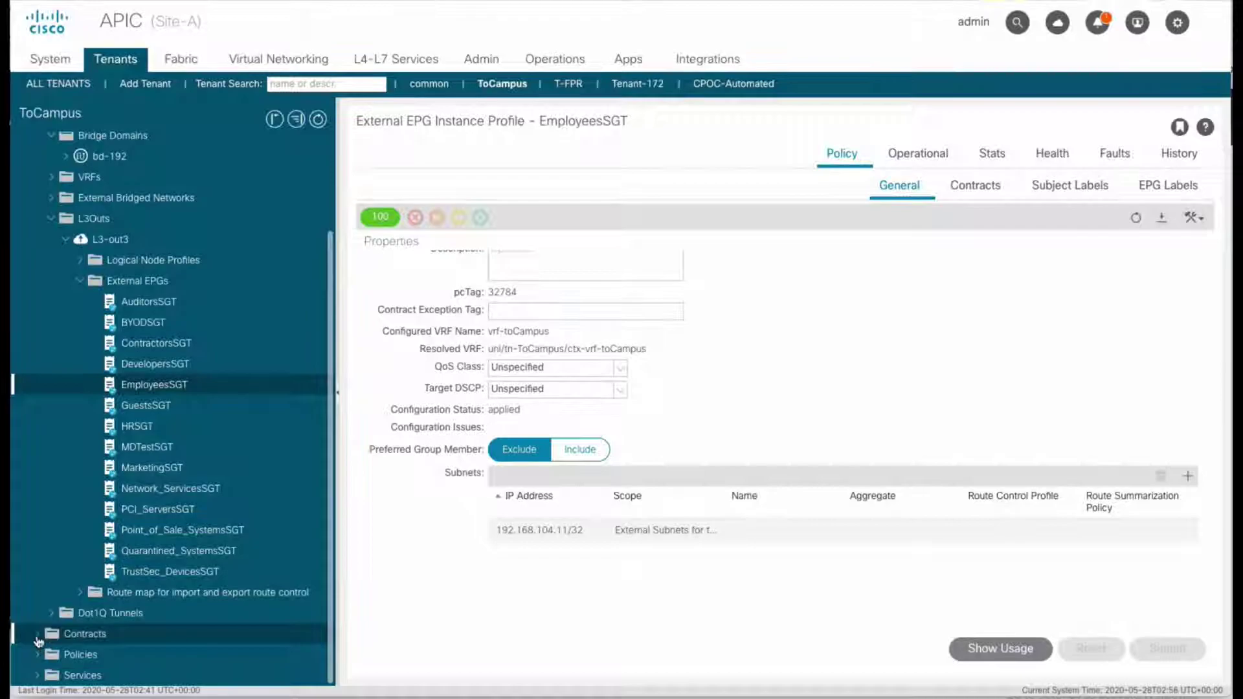
Open the campustalk contract's subject under the tenant's Standard contracts
click(37, 633)
scroll(59, 595, down, 2)
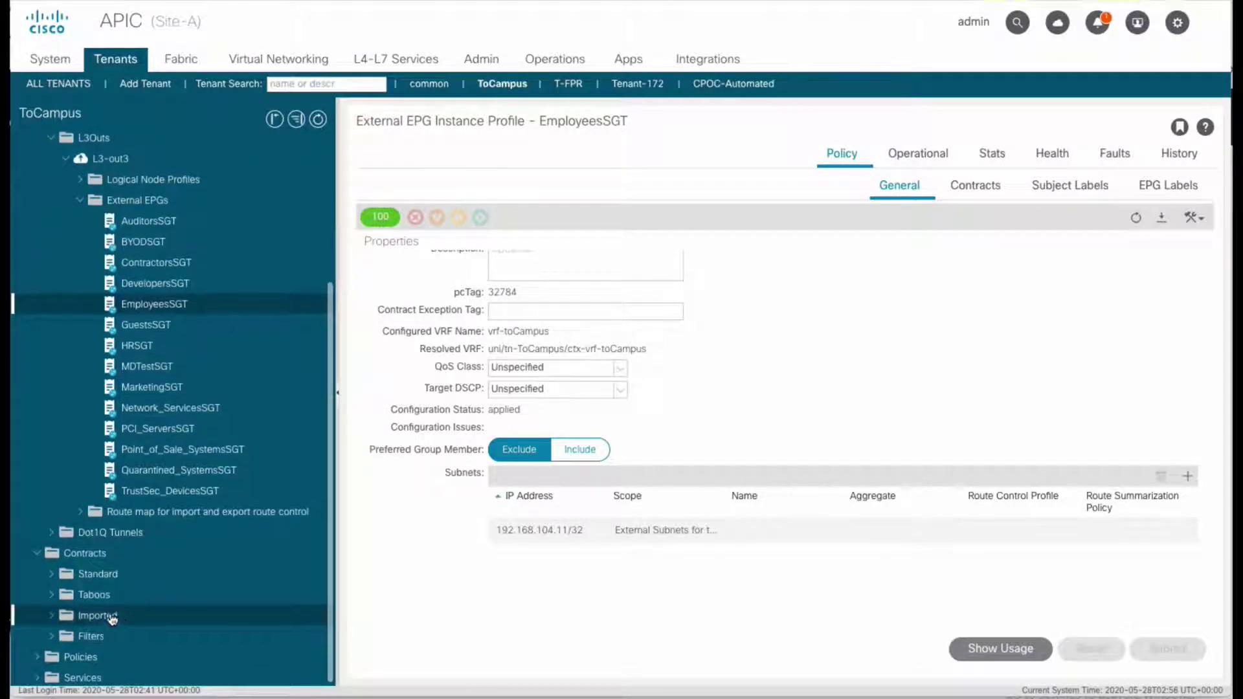
click(52, 574)
click(173, 622)
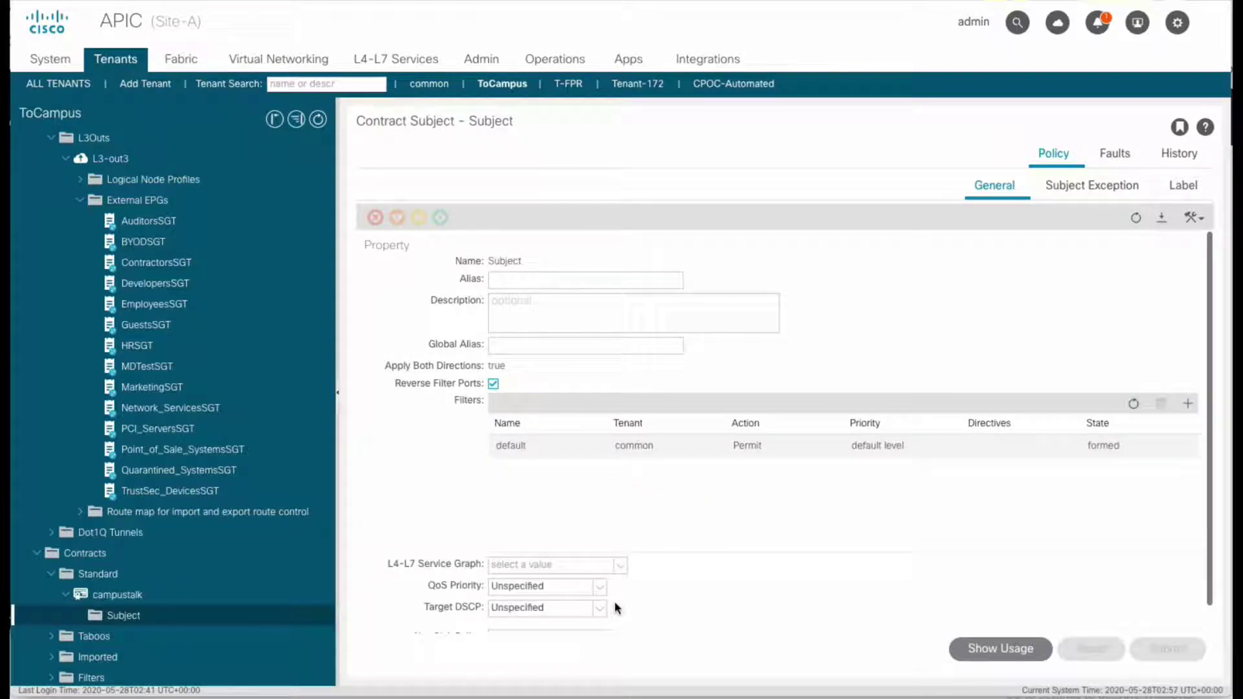
Set the subject's QoS priority to Level5 and WAN SLA policy to Transactional-Data, then submit and confirm
scroll(614, 607, down, 1)
click(569, 559)
click(546, 489)
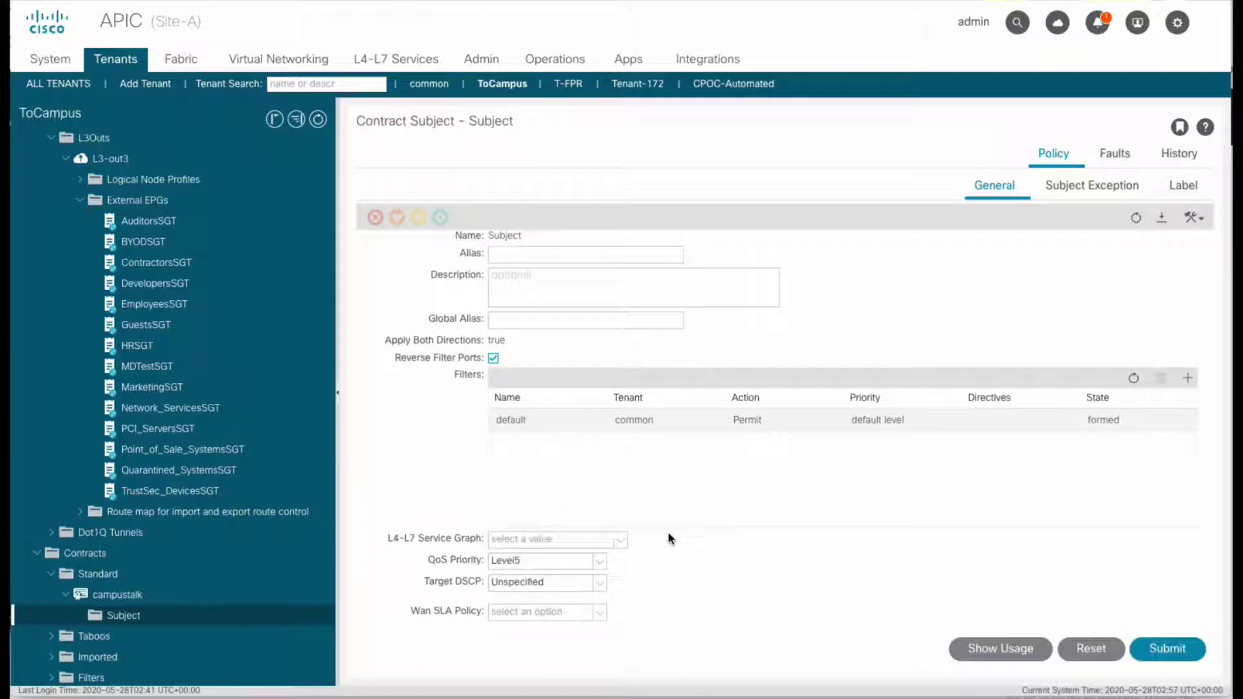
click(531, 612)
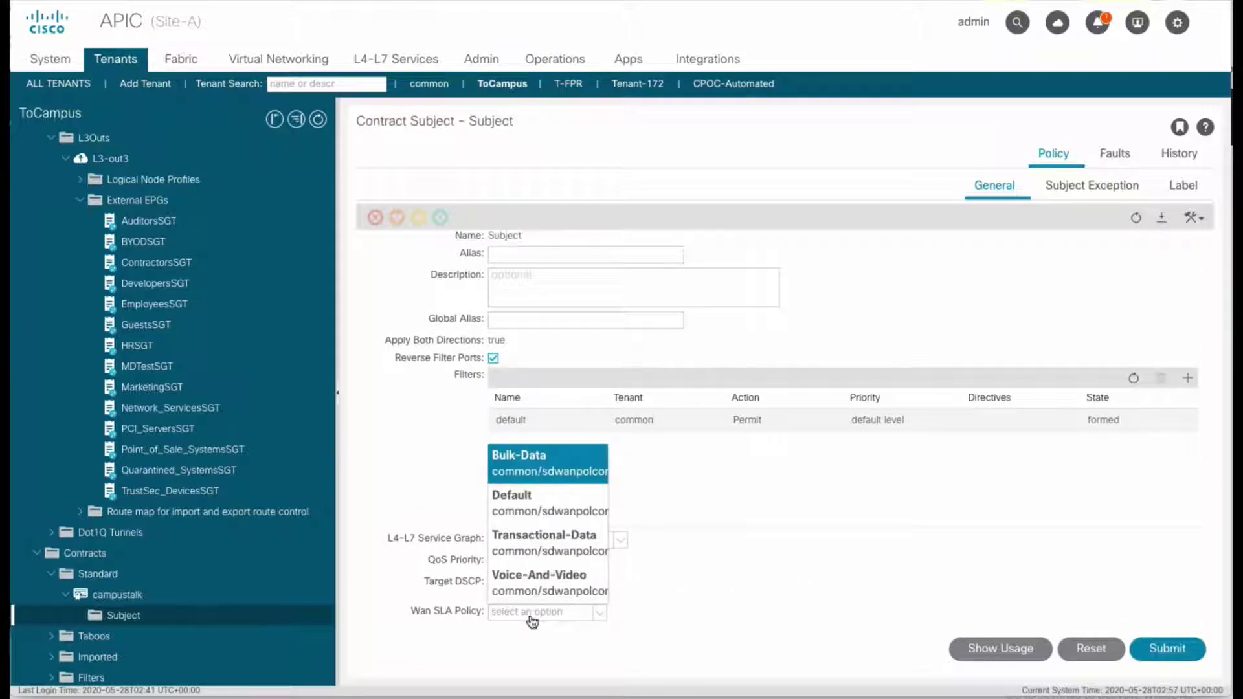
click(550, 550)
click(1167, 648)
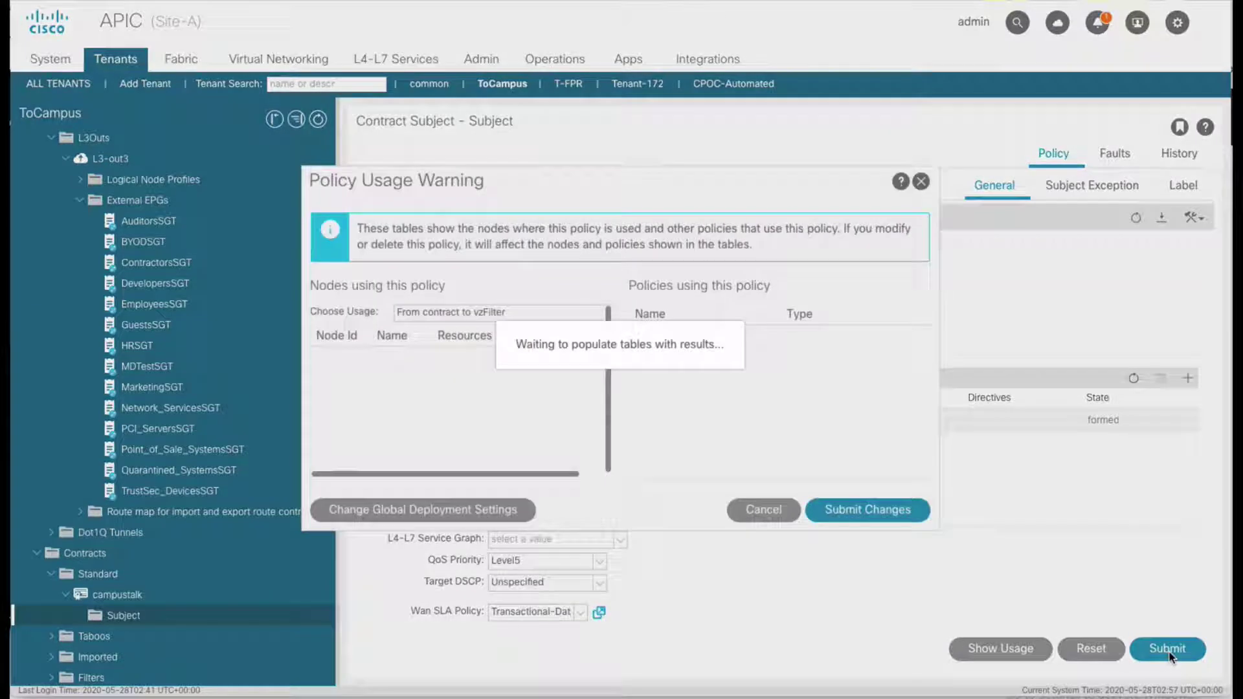
click(867, 507)
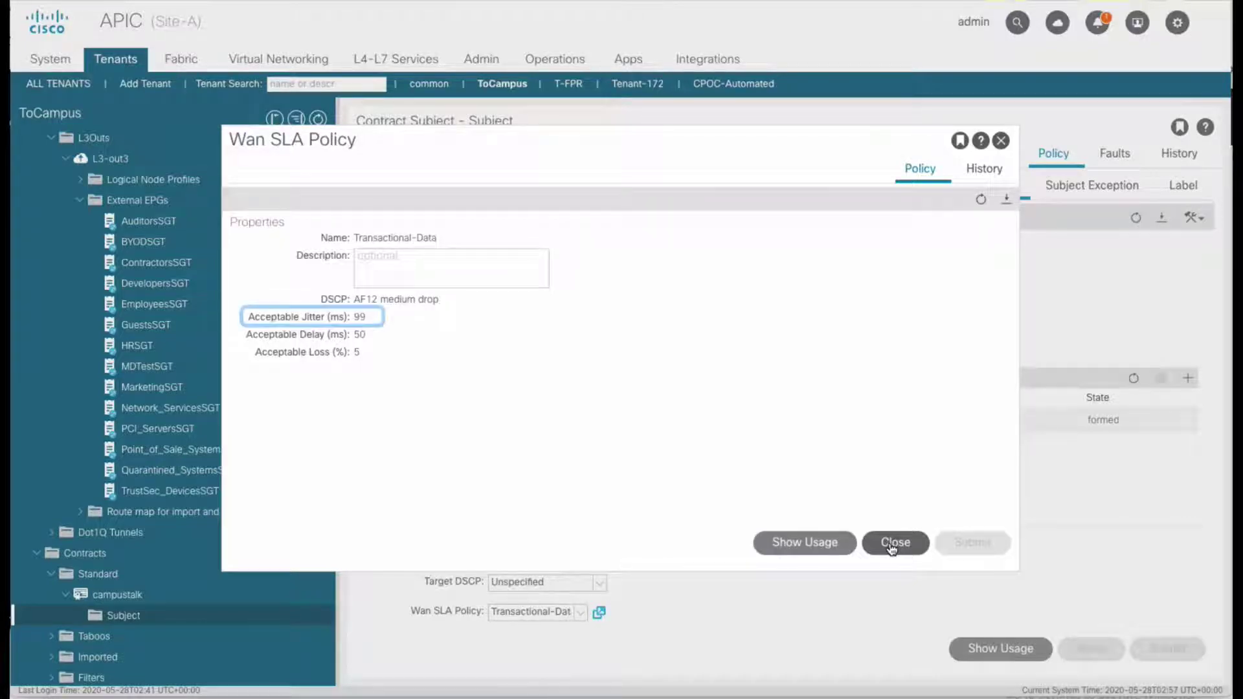
click(893, 544)
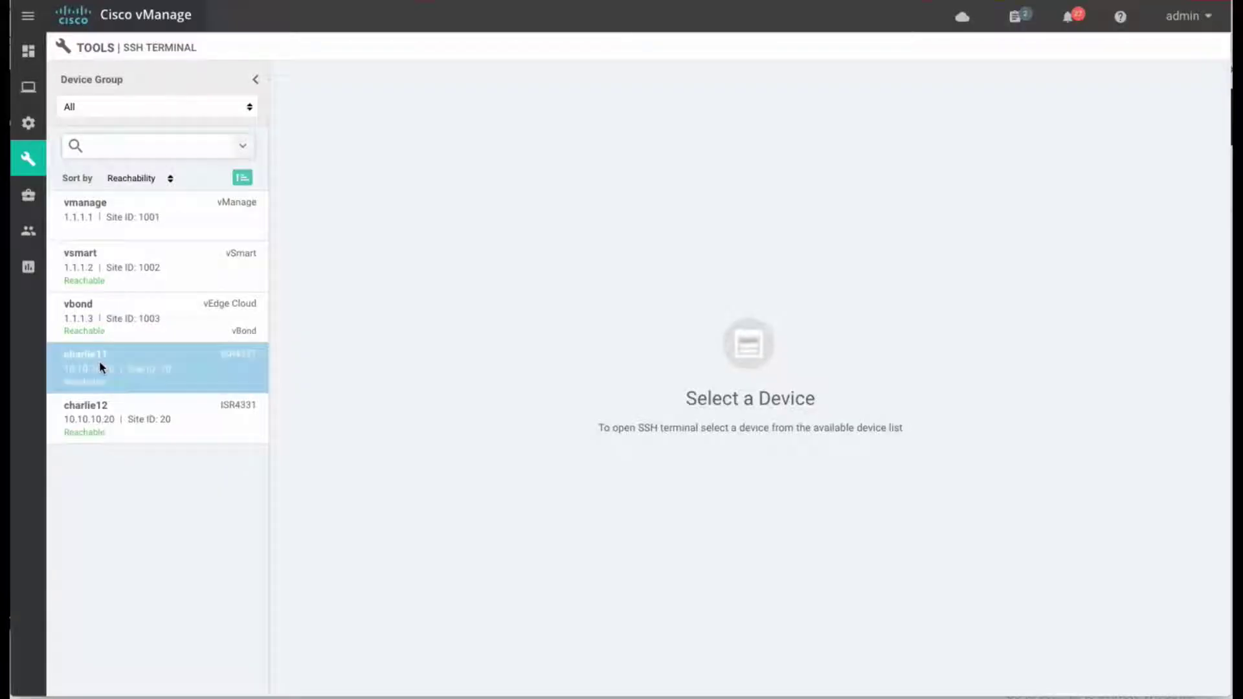
Run 'show sdwan policy from-vsmart' on charlie11 and highlight the five ip-prefix lines
click(107, 362)
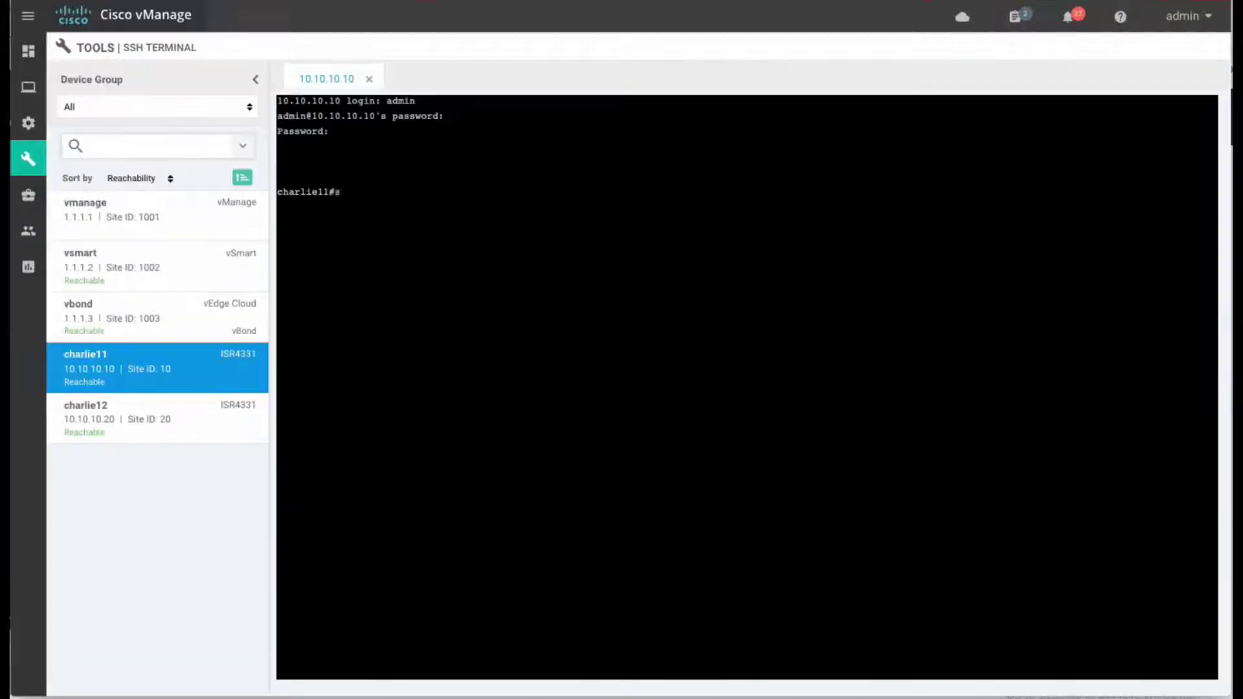
text(show sdwan policy from-vsmart)
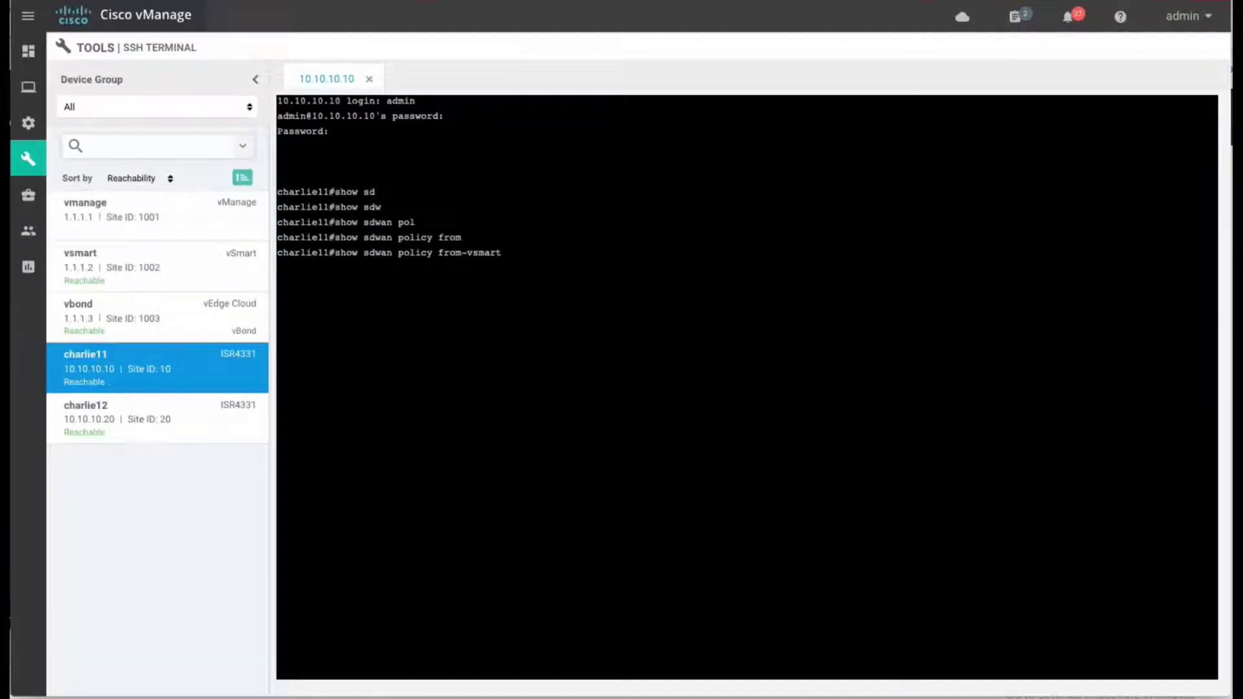
key(Return)
drag(461, 556, 280, 490)
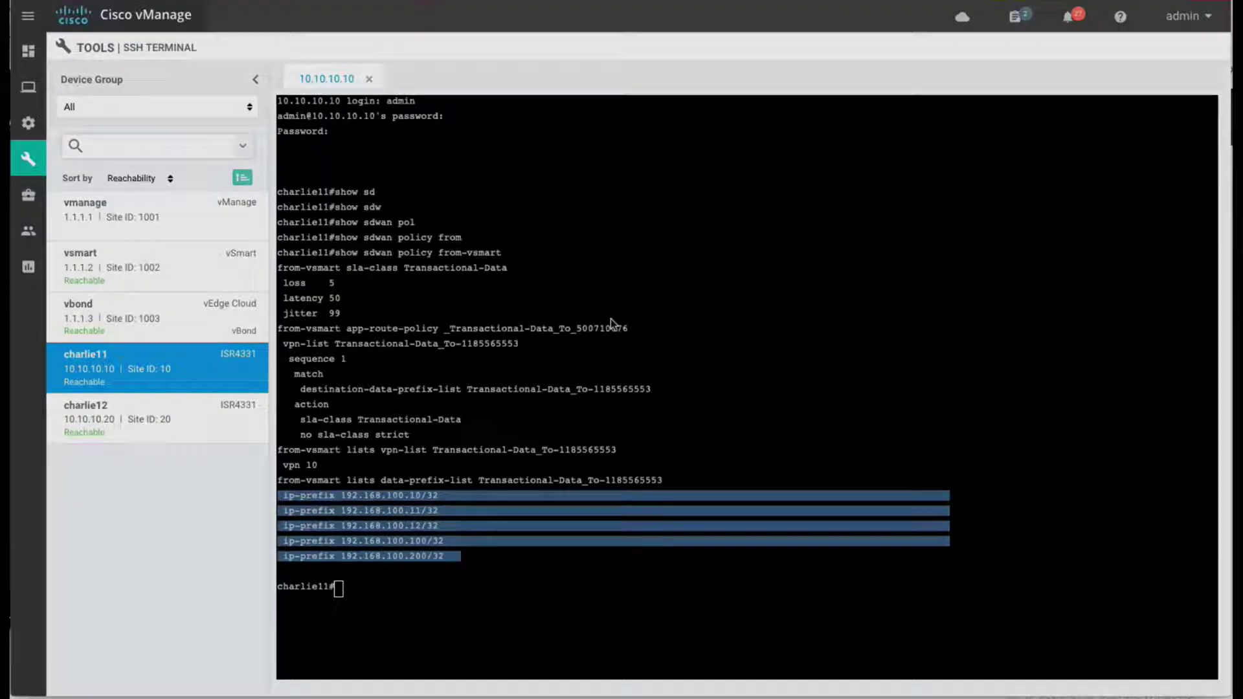